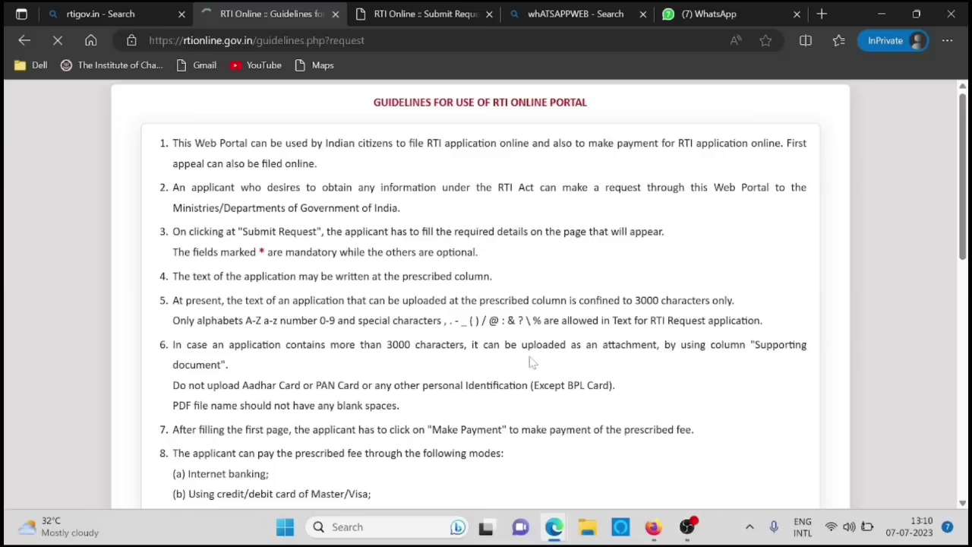
- Accept the portal guidelines, then reload and resubmit the timed-out page to restore the request form
{"action": "scroll", "coordinate": [534, 363], "scroll_direction": "down", "scroll_amount": 4}
{"action": "scroll", "coordinate": [486, 296], "scroll_direction": "down", "scroll_amount": 4}
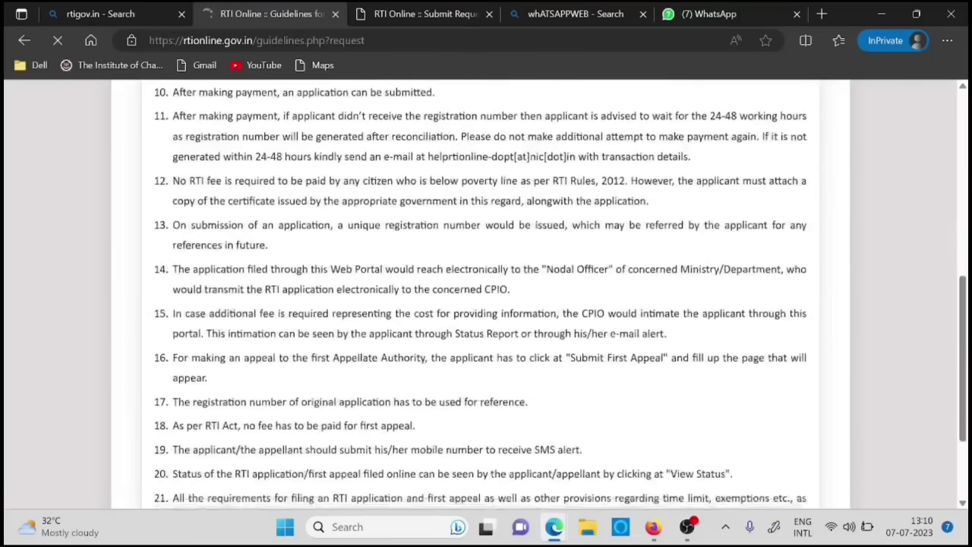
{"action": "left_click", "coordinate": [157, 434]}
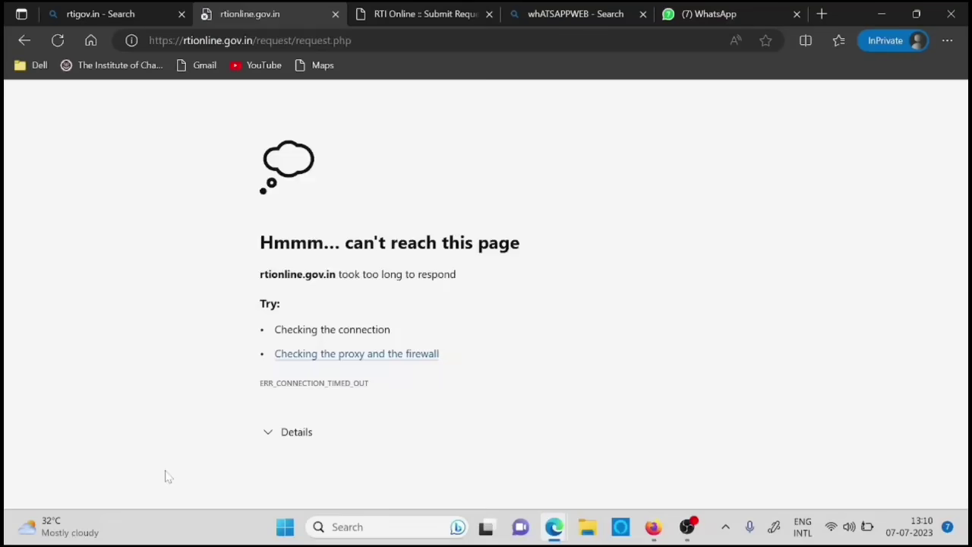
{"action": "left_click", "coordinate": [61, 43]}
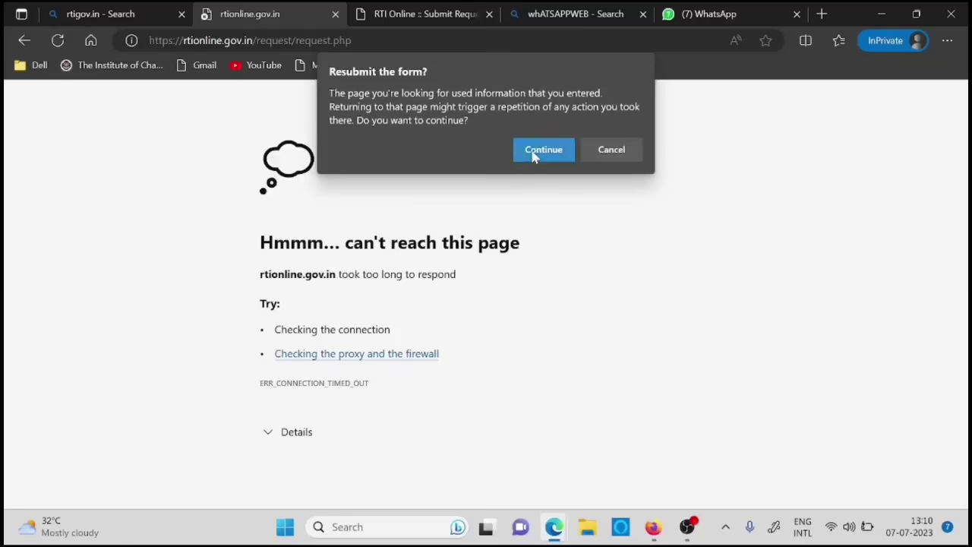
{"action": "left_click", "coordinate": [534, 154]}
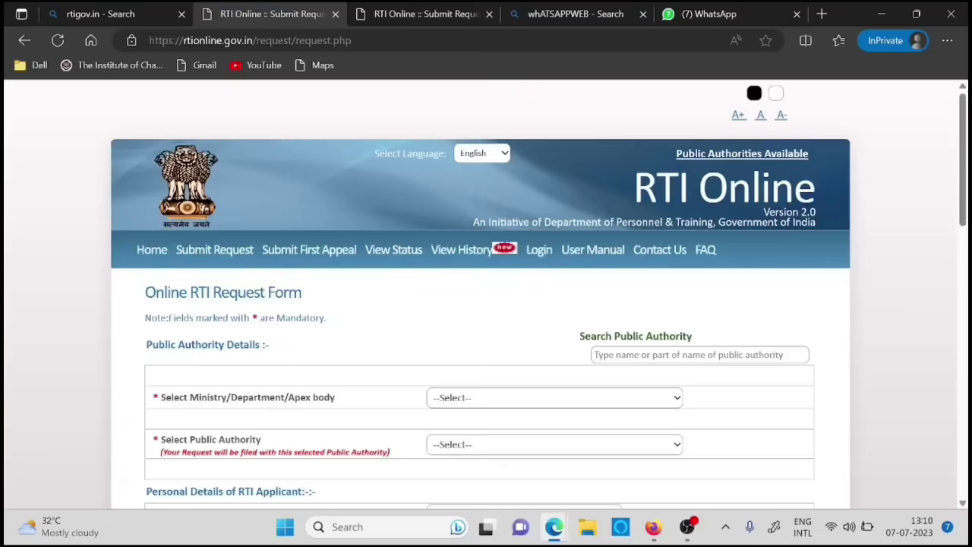
- Select Ministry of Corporate Affairs, then The Institute of Chartered Accountants of India as public authority
{"action": "scroll", "coordinate": [486, 303], "scroll_direction": "down", "scroll_amount": 3}
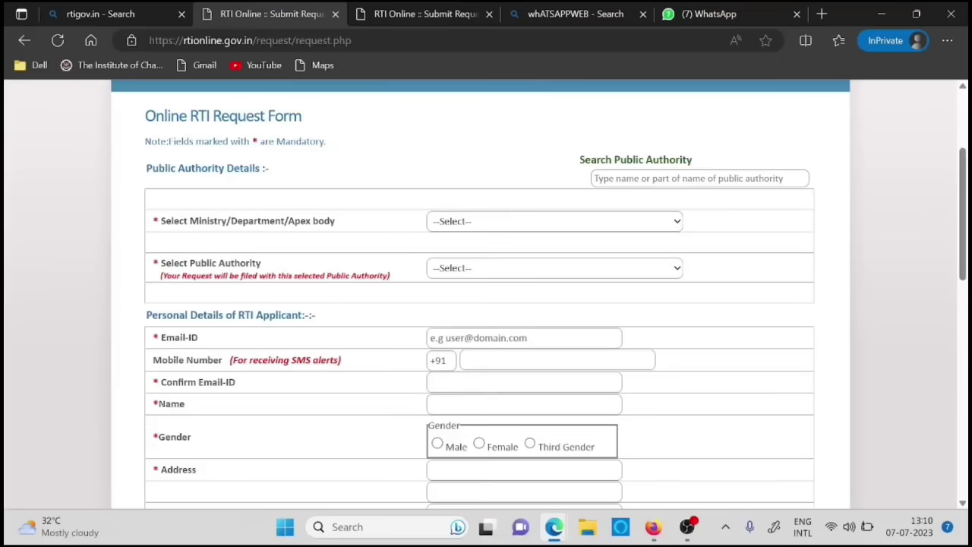
{"action": "left_click", "coordinate": [504, 221]}
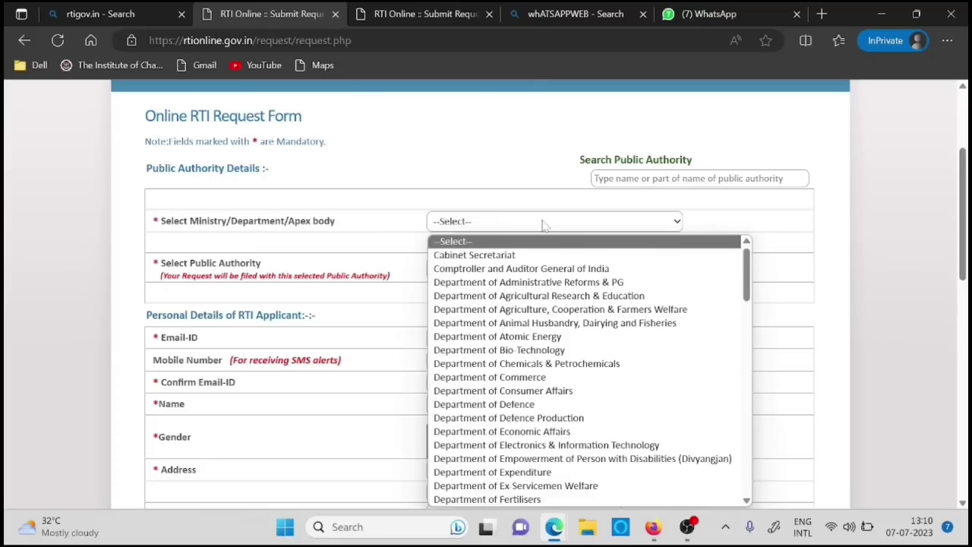
{"action": "left_click_drag", "start_coordinate": [750, 277], "coordinate": [735, 486]}
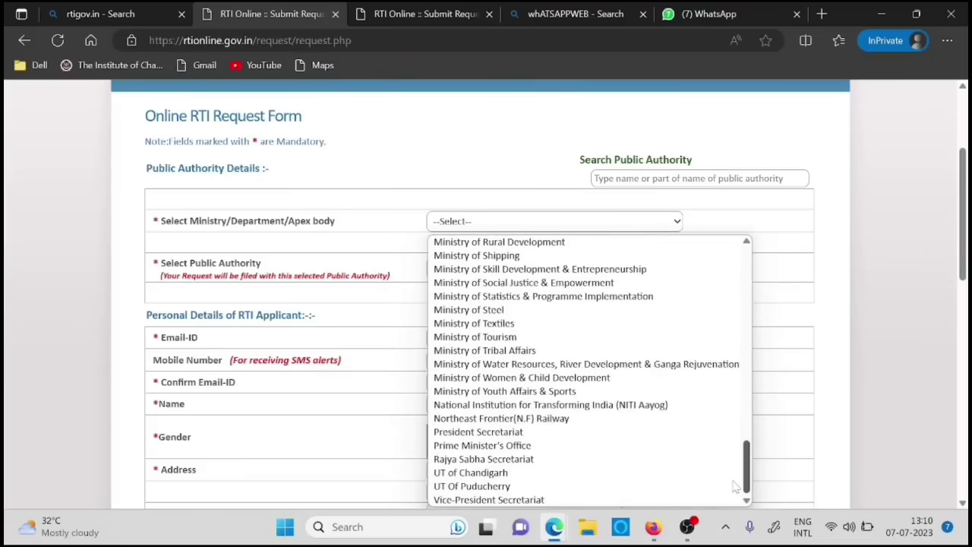
{"action": "left_click", "coordinate": [452, 284]}
{"action": "left_click", "coordinate": [530, 272]}
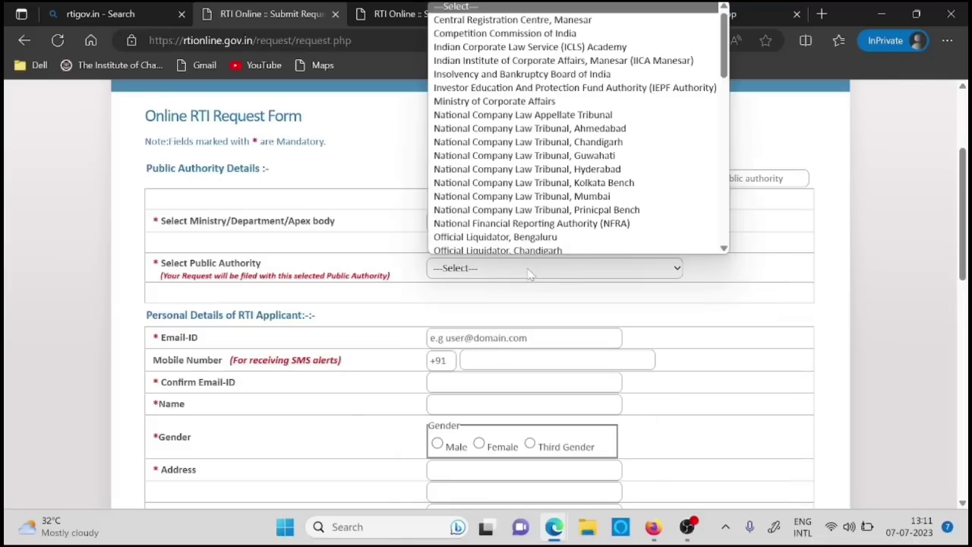
{"action": "left_click_drag", "start_coordinate": [725, 62], "coordinate": [720, 235]}
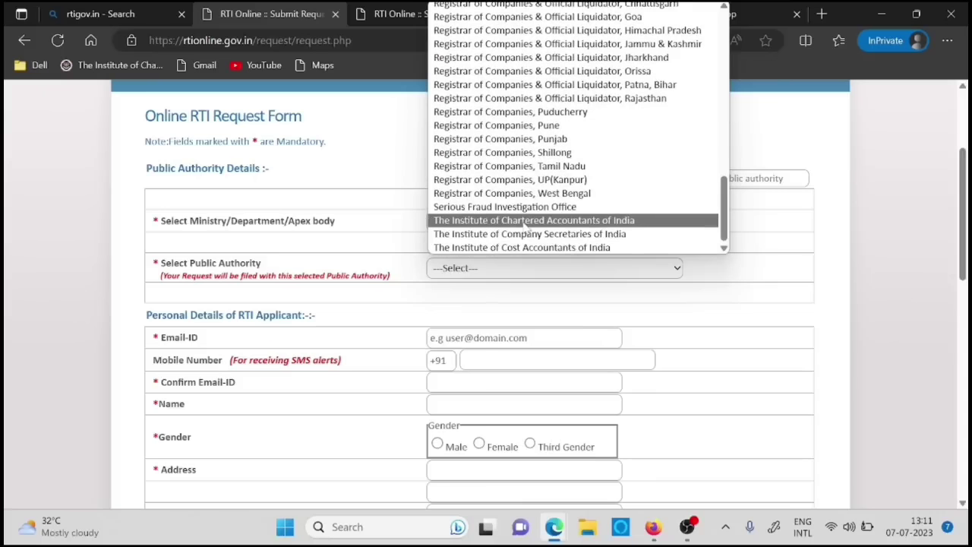
{"action": "left_click", "coordinate": [524, 222]}
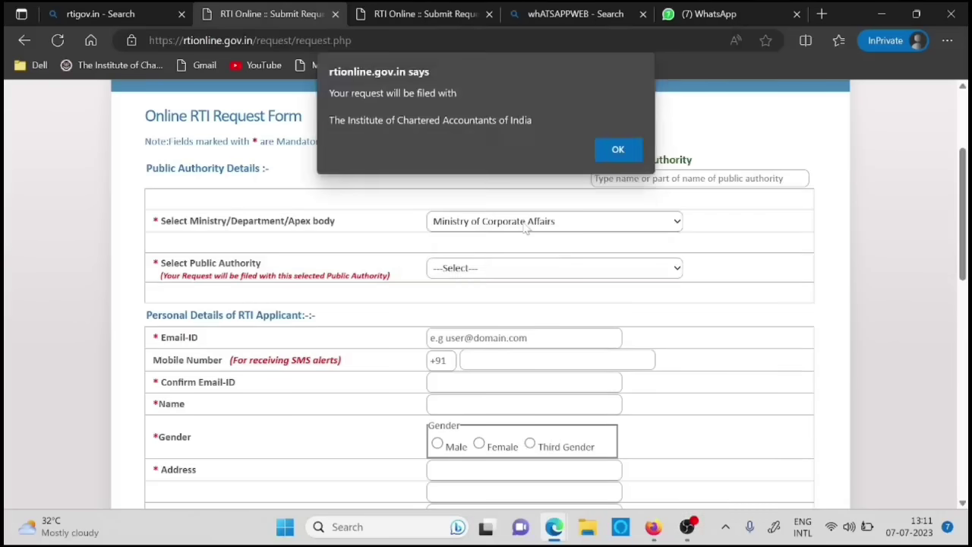
- Confirm the request goes to the Institute of Chartered Accountants of India and scroll through the form
{"action": "left_click", "coordinate": [613, 150]}
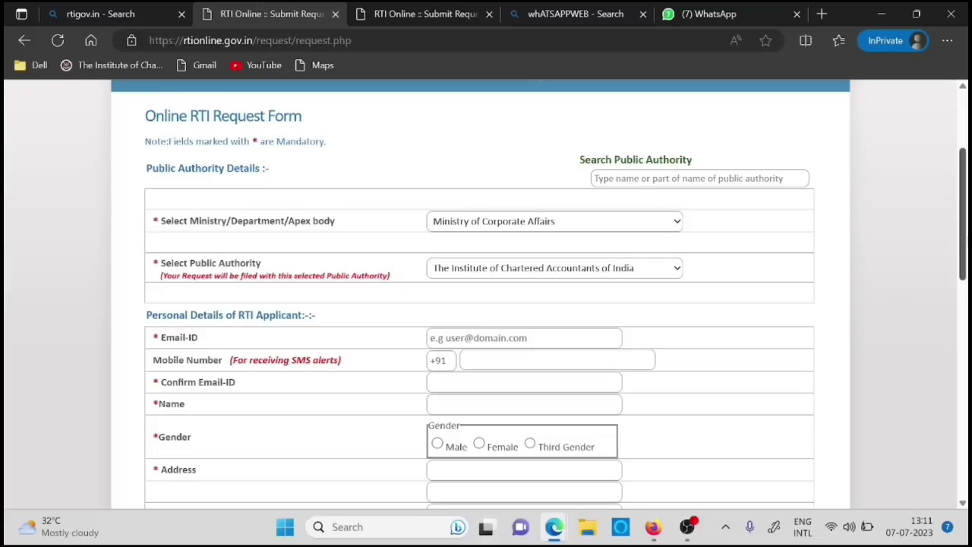
{"action": "scroll", "coordinate": [468, 256], "scroll_direction": "down", "scroll_amount": 3}
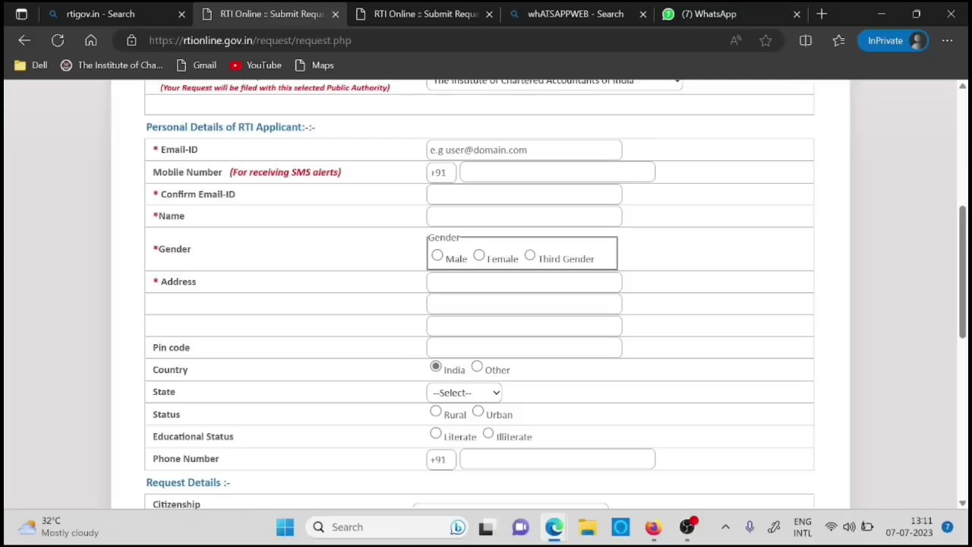
{"action": "left_click_drag", "start_coordinate": [963, 279], "coordinate": [964, 329]}
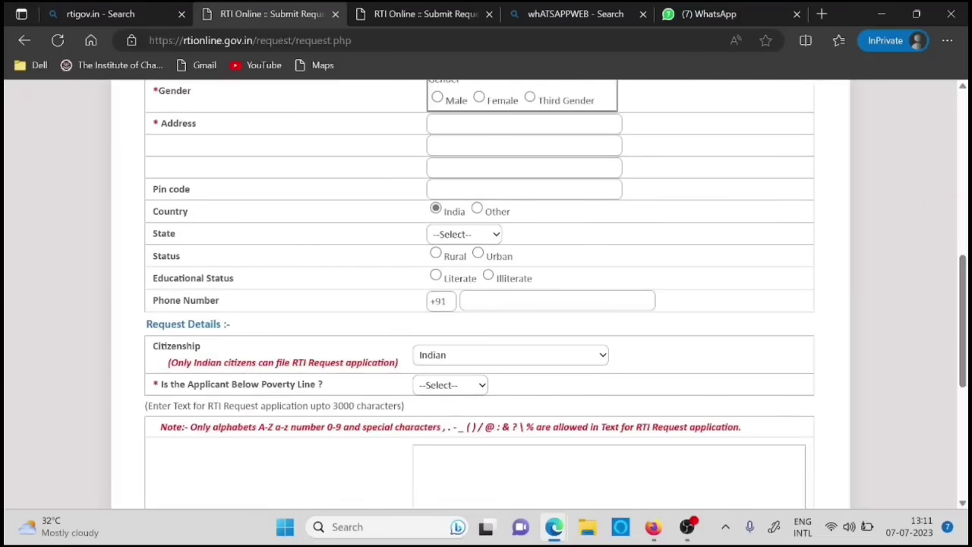
{"action": "left_click_drag", "start_coordinate": [963, 299], "coordinate": [963, 373]}
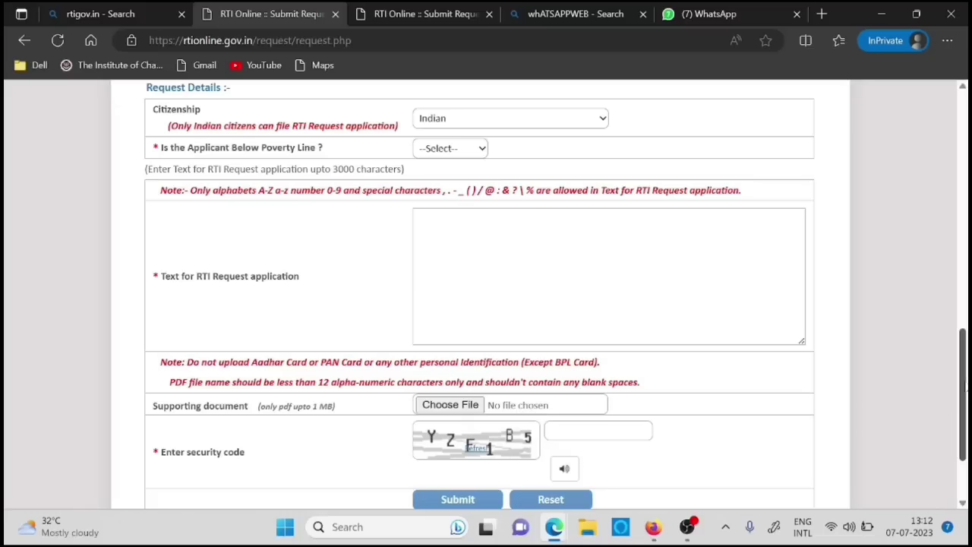
{"action": "scroll", "coordinate": [944, 390], "scroll_direction": "up", "scroll_amount": 7}
{"action": "scroll", "coordinate": [479, 304], "scroll_direction": "down", "scroll_amount": 3}
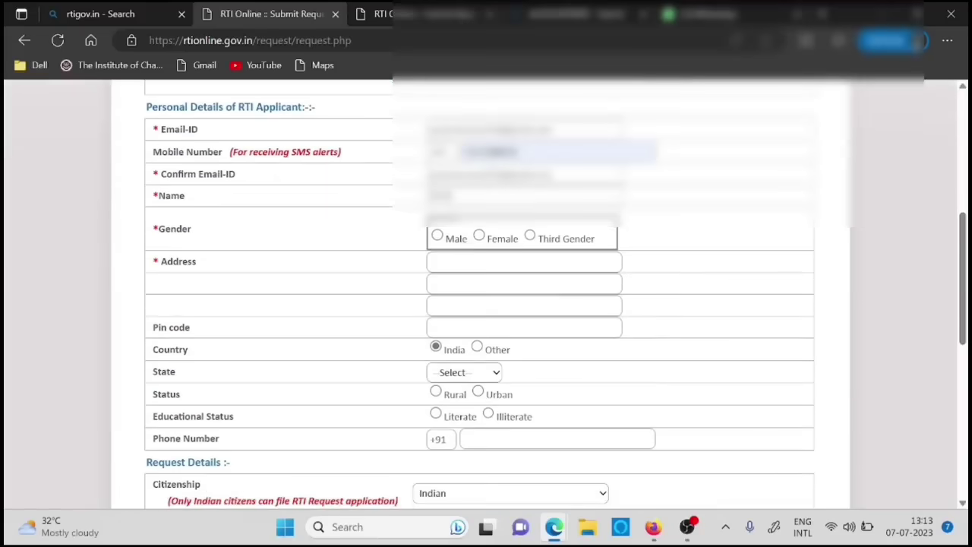
- Enter the applicant's name and set gender to Female
{"action": "type", "text": "Naveen Ku"}
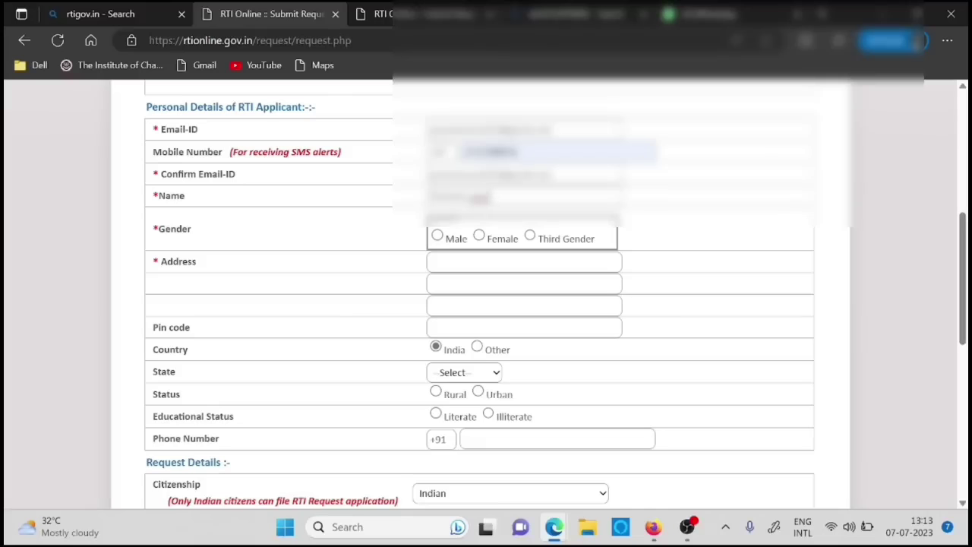
{"action": "left_click", "coordinate": [480, 237]}
{"action": "scroll", "coordinate": [486, 303], "scroll_direction": "down", "scroll_amount": 2}
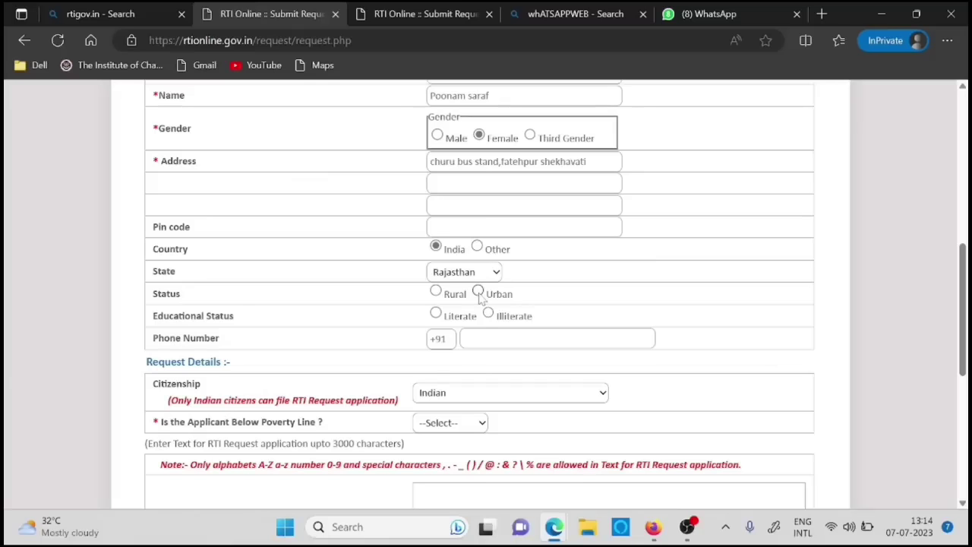
- Mark the applicant as Rural, Literate and Graduate, and start typing the phone number
{"action": "left_click", "coordinate": [436, 291]}
{"action": "left_click", "coordinate": [436, 313]}
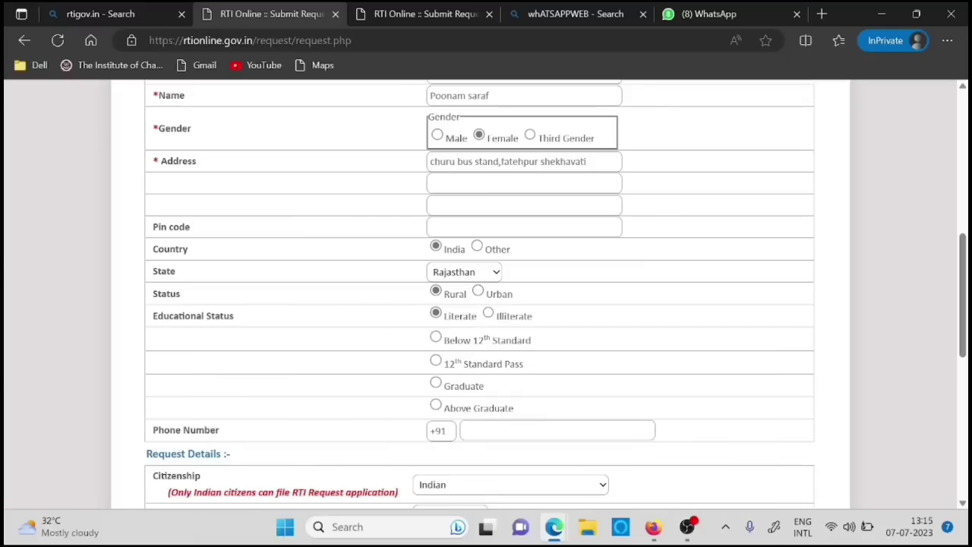
{"action": "left_click", "coordinate": [436, 382]}
{"action": "key", "text": "Tab"}
{"action": "type", "text": "7737"}
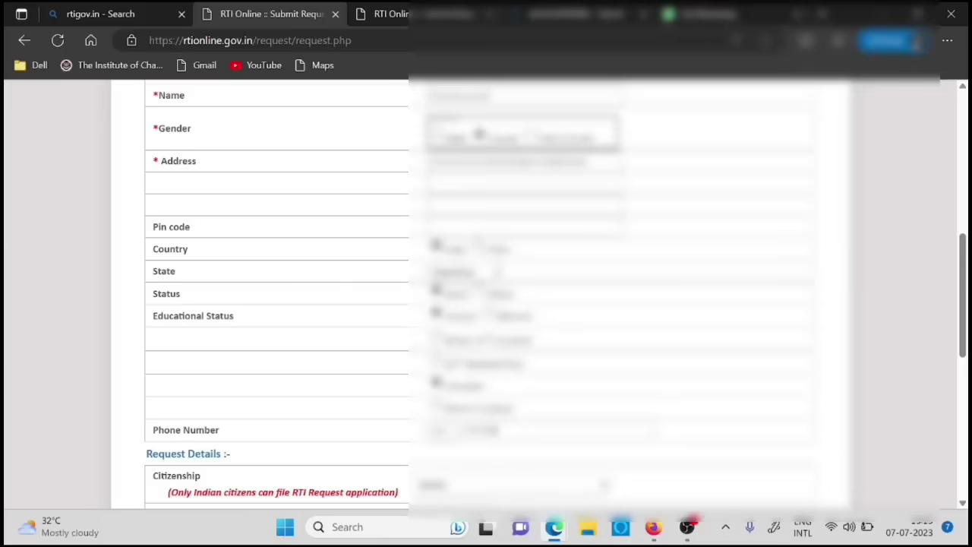
- State the applicant is not below the poverty line and scroll down to the request text box
{"action": "scroll", "coordinate": [486, 304], "scroll_direction": "down", "scroll_amount": 3}
{"action": "left_click", "coordinate": [456, 362]}
{"action": "left_click", "coordinate": [456, 401]}
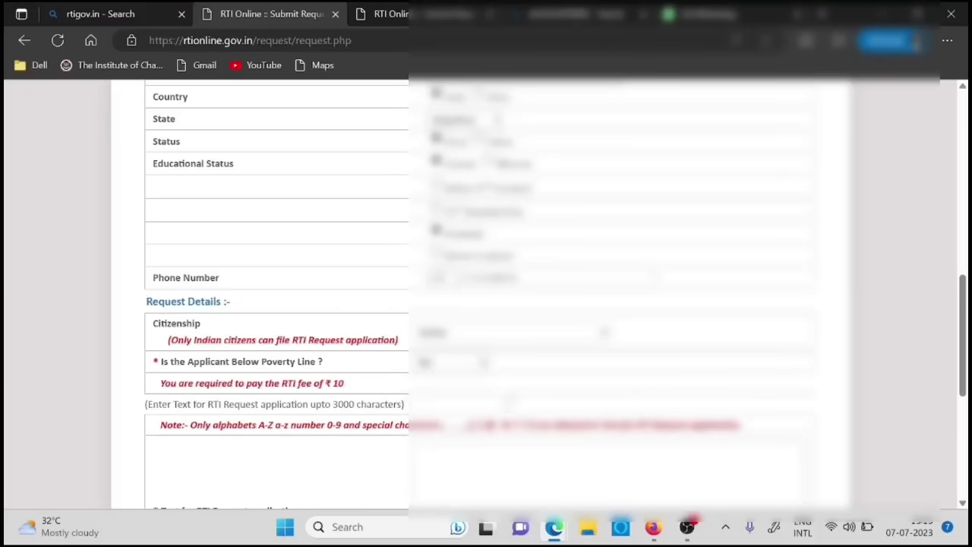
{"action": "scroll", "coordinate": [486, 303], "scroll_direction": "down", "scroll_amount": 5}
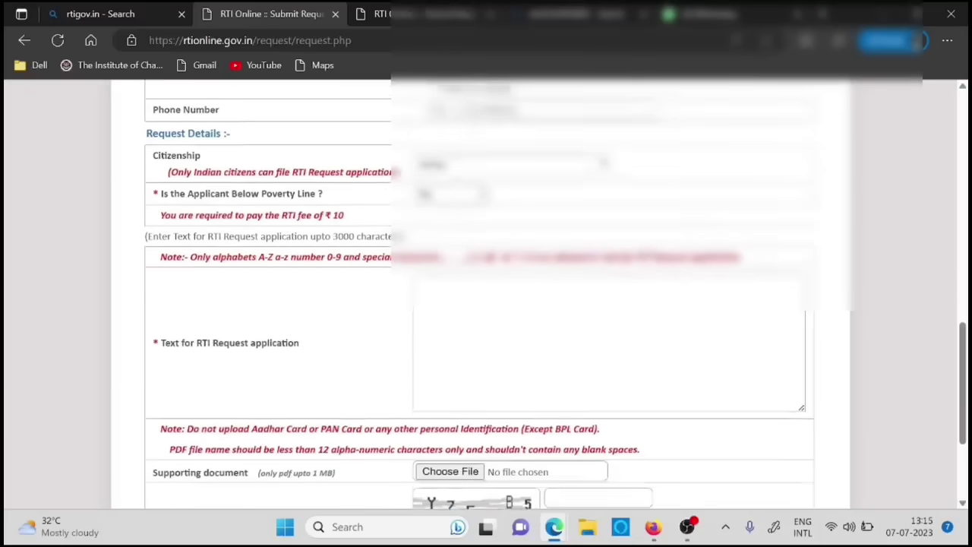
{"action": "scroll", "coordinate": [486, 303], "scroll_direction": "down", "scroll_amount": 2}
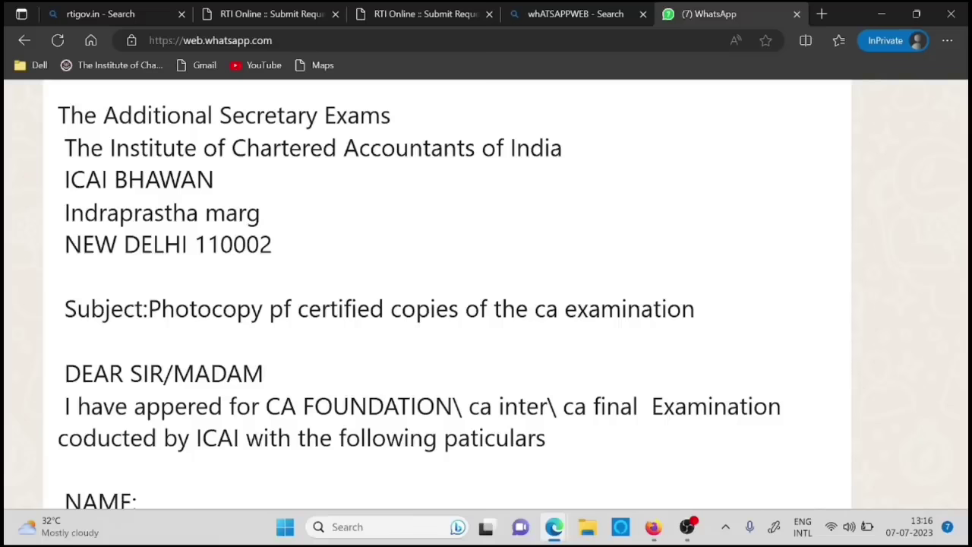
{"action": "scroll", "coordinate": [692, 300], "scroll_direction": "down", "scroll_amount": 1}
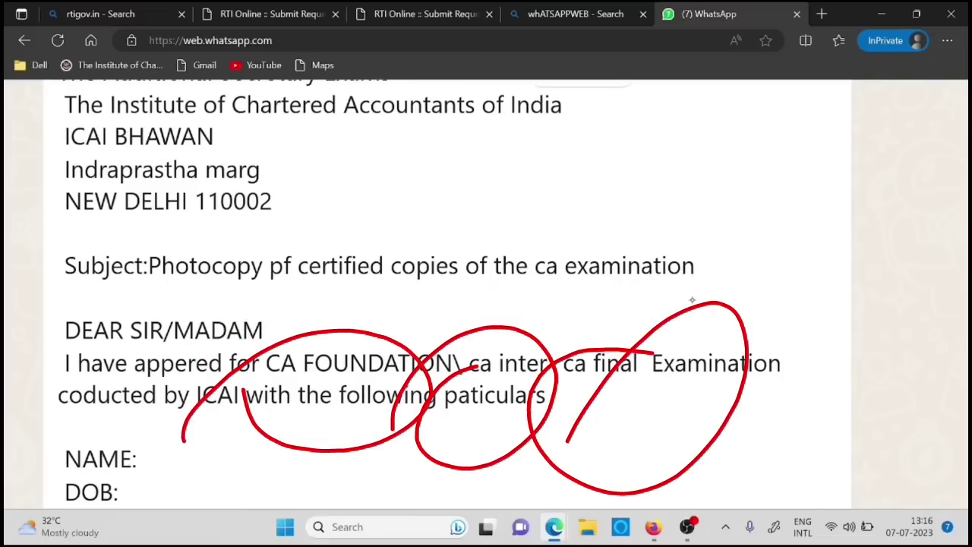
{"action": "scroll", "coordinate": [692, 300], "scroll_direction": "down", "scroll_amount": 2}
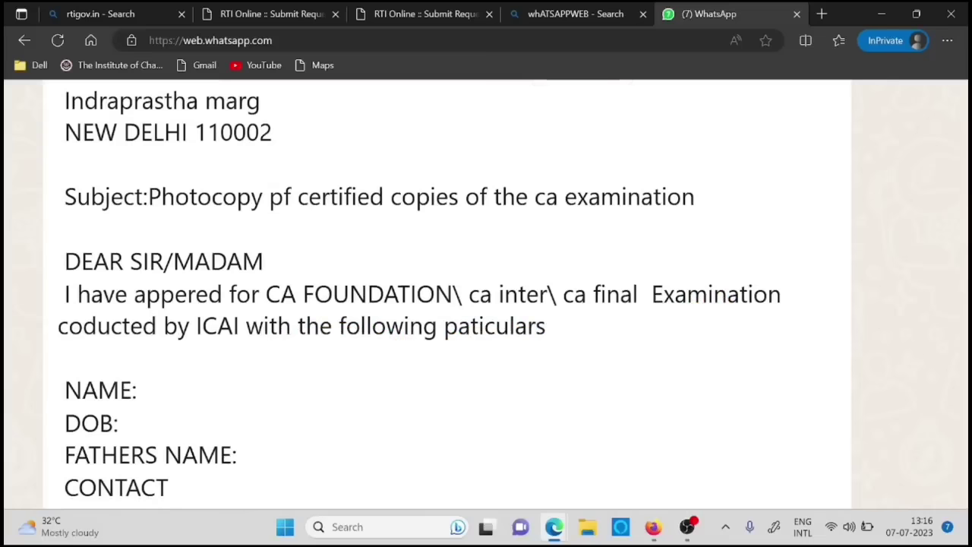
{"action": "scroll", "coordinate": [419, 297], "scroll_direction": "down", "scroll_amount": 4}
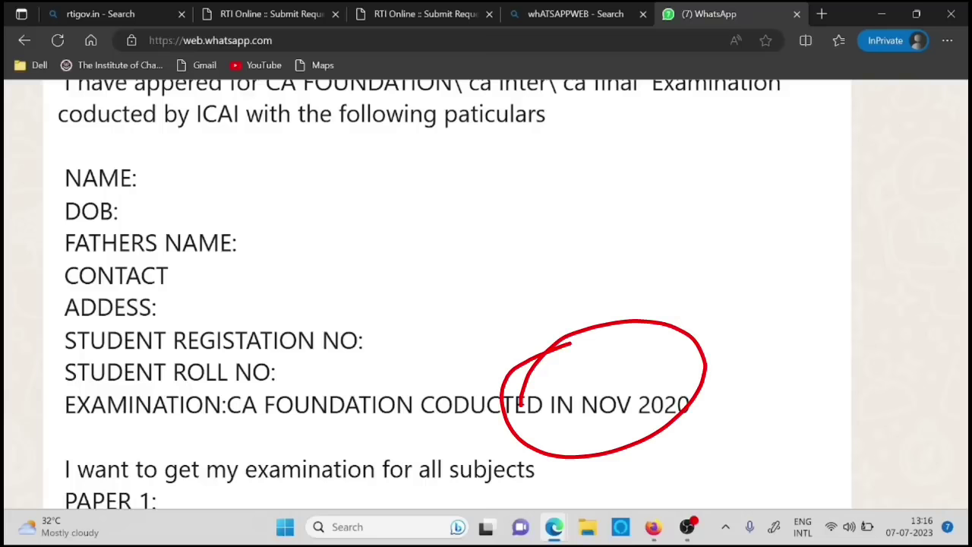
{"action": "scroll", "coordinate": [689, 299], "scroll_direction": "down", "scroll_amount": 3}
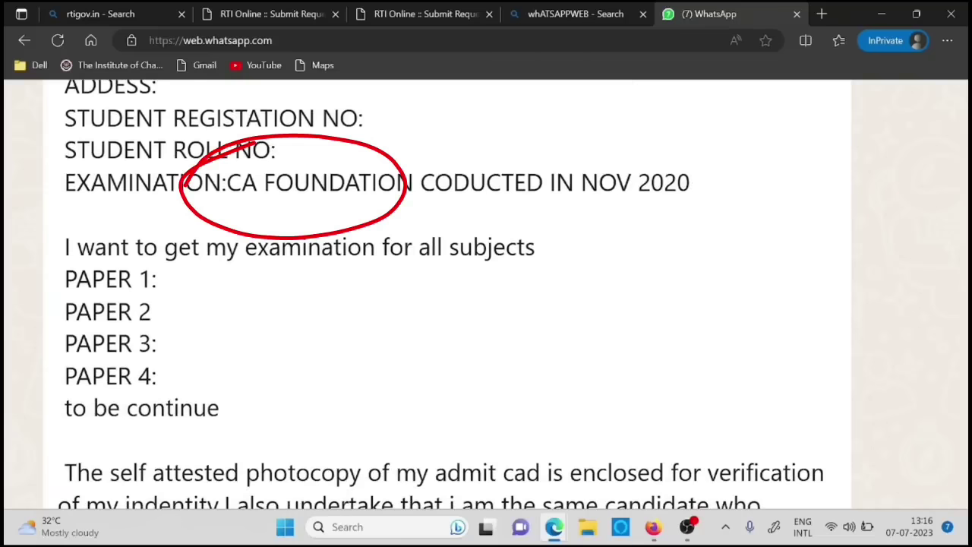
{"action": "scroll", "coordinate": [692, 299], "scroll_direction": "down", "scroll_amount": 1}
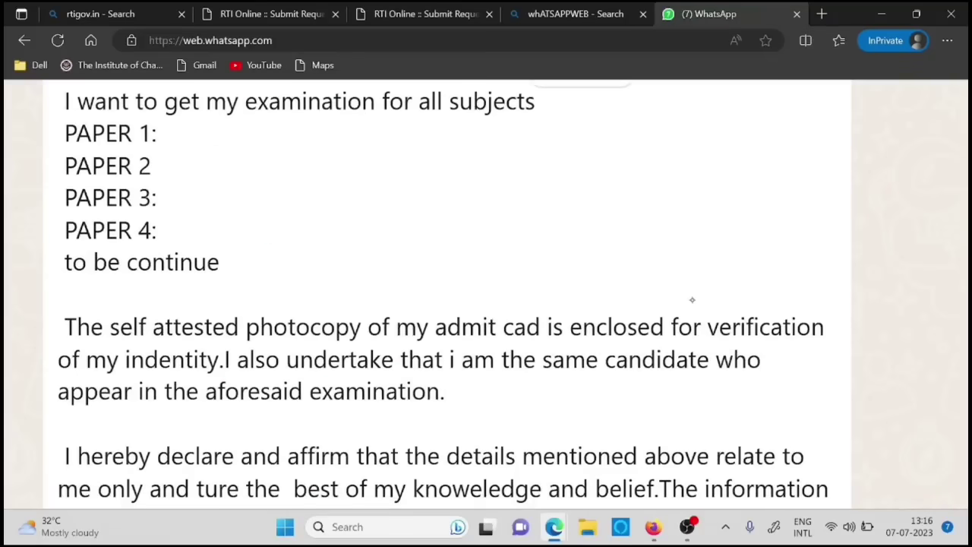
{"action": "scroll", "coordinate": [692, 300], "scroll_direction": "down", "scroll_amount": 5}
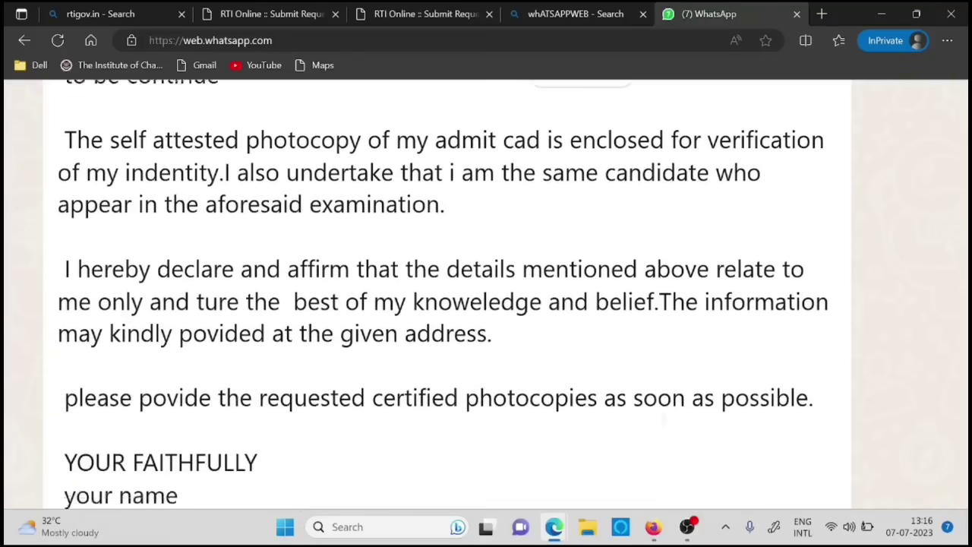
{"action": "scroll", "coordinate": [692, 300], "scroll_direction": "down", "scroll_amount": 2}
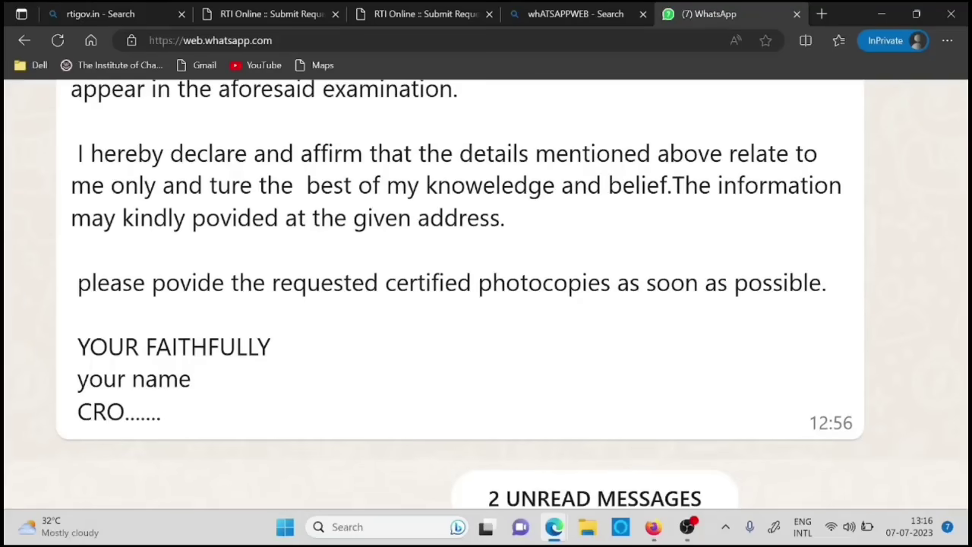
{"action": "scroll", "coordinate": [461, 293], "scroll_direction": "up", "scroll_amount": 2}
{"action": "scroll", "coordinate": [460, 293], "scroll_direction": "up", "scroll_amount": 3}
{"action": "scroll", "coordinate": [461, 293], "scroll_direction": "up", "scroll_amount": 3}
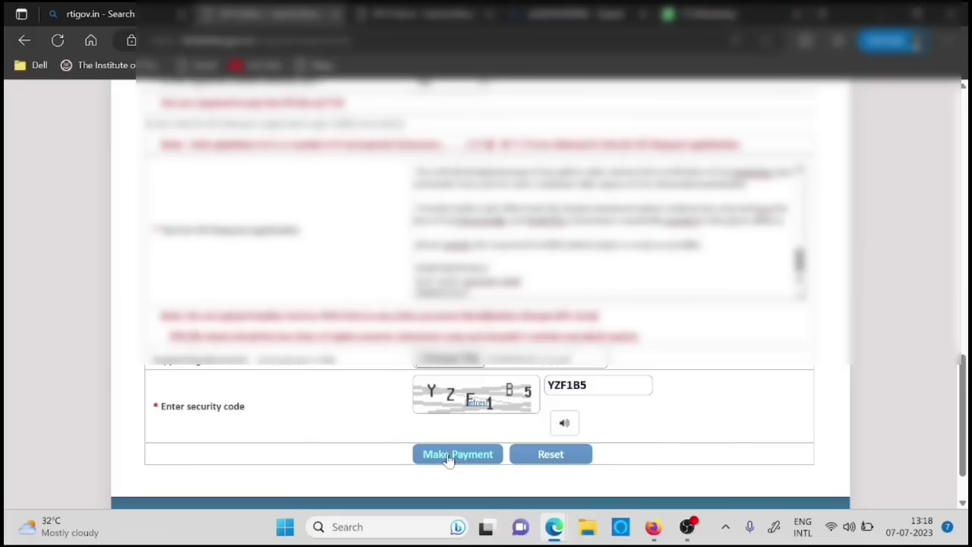
- Attach the PDF as the supporting document for the request
{"action": "left_click", "coordinate": [459, 358]}
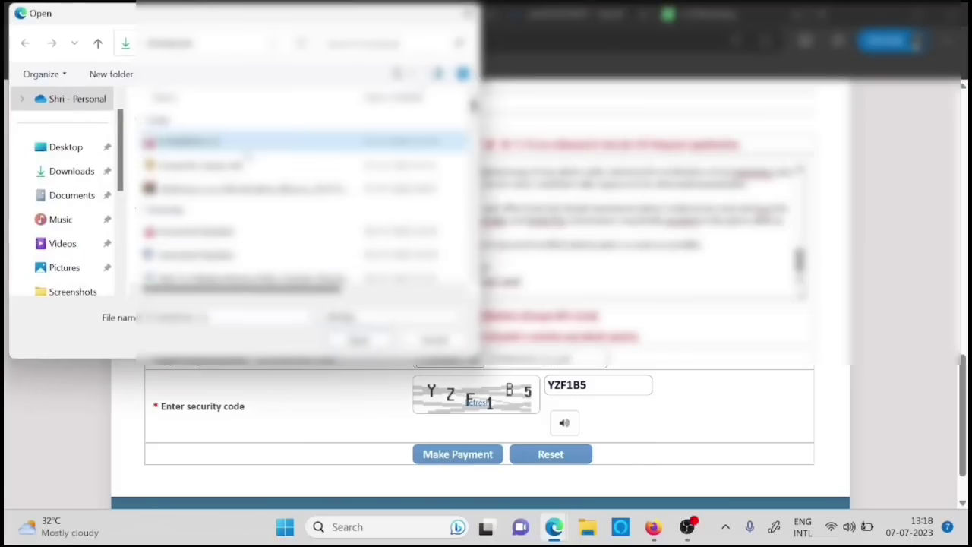
{"action": "double_click", "coordinate": [228, 142]}
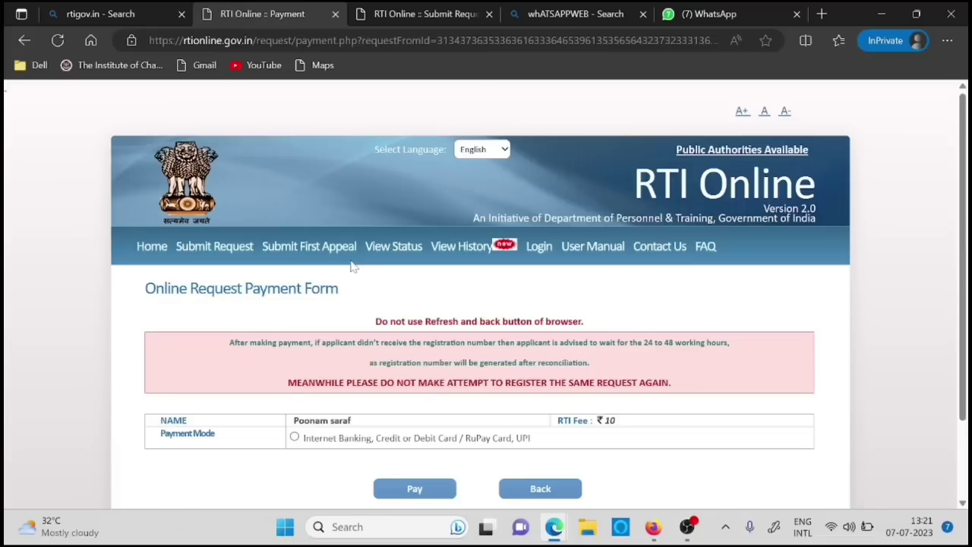
- Choose Internet Banking, Card or UPI through the Payment Gateway and pay the ₹10 fee
{"action": "scroll", "coordinate": [352, 266], "scroll_direction": "down", "scroll_amount": 1}
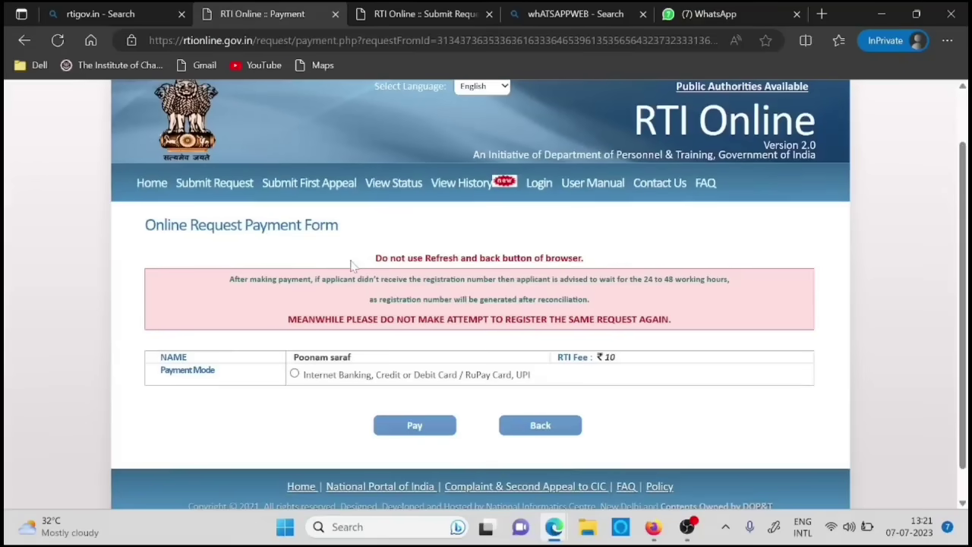
{"action": "left_click", "coordinate": [294, 374]}
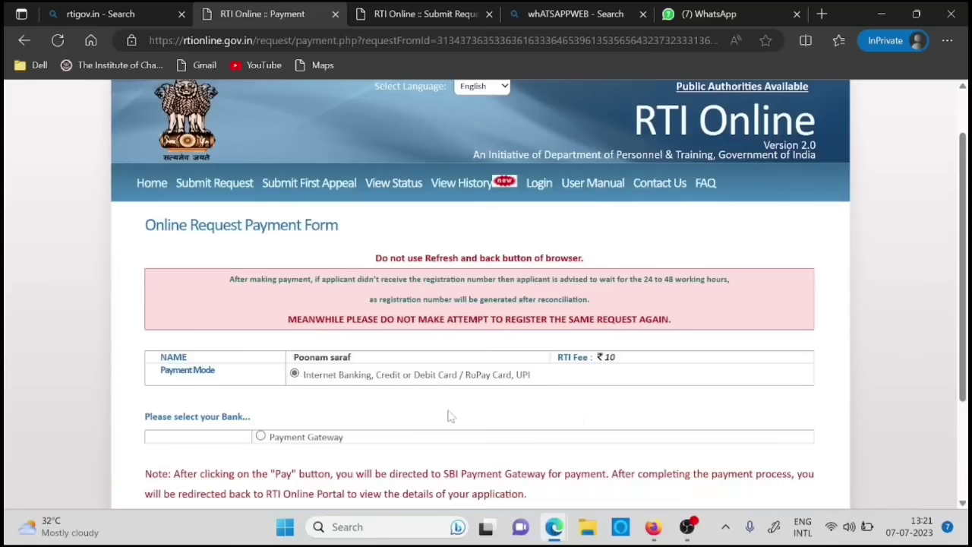
{"action": "scroll", "coordinate": [449, 415], "scroll_direction": "down", "scroll_amount": 2}
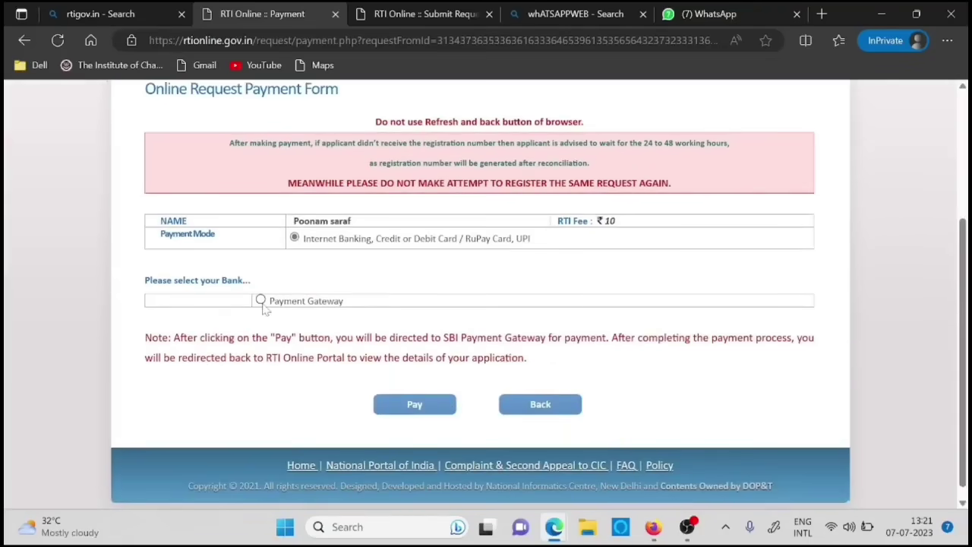
{"action": "left_click", "coordinate": [261, 302]}
{"action": "left_click", "coordinate": [417, 409]}
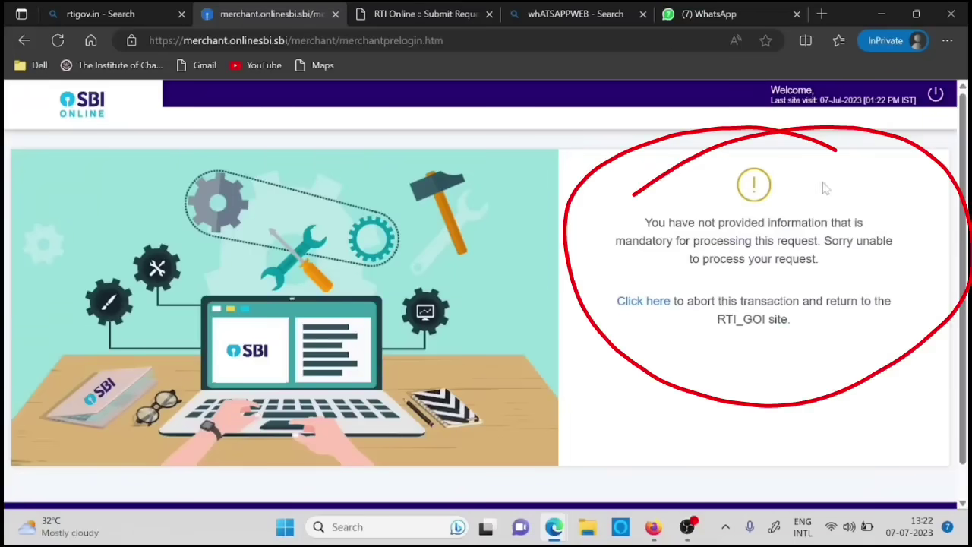
- Use the 'Click here' link on the SBI notice to reach SBIePay Lite
{"action": "left_click", "coordinate": [630, 303]}
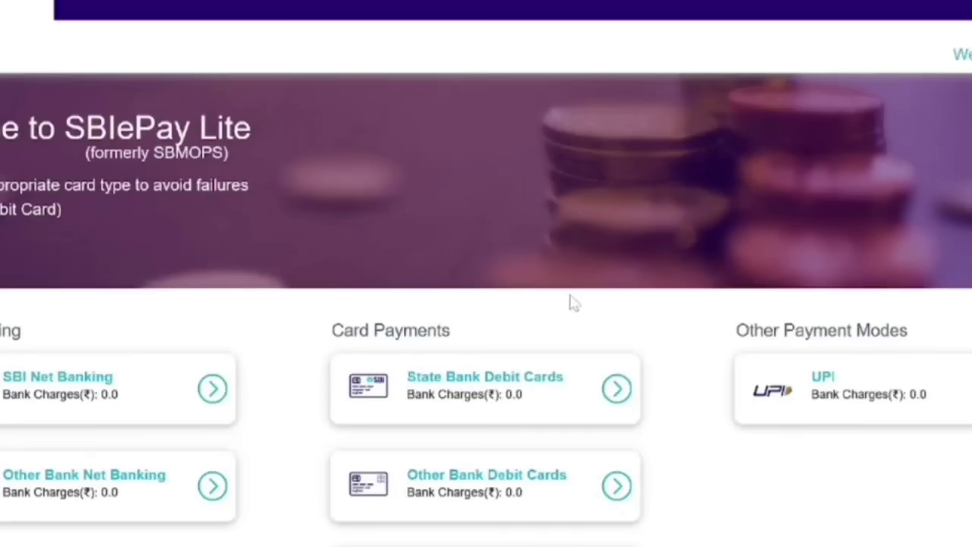
- Choose UPI payment by QR code to display the Rs 10 QR code
{"action": "scroll", "coordinate": [570, 301], "scroll_direction": "down", "scroll_amount": 2}
{"action": "scroll", "coordinate": [487, 304], "scroll_direction": "down", "scroll_amount": 1}
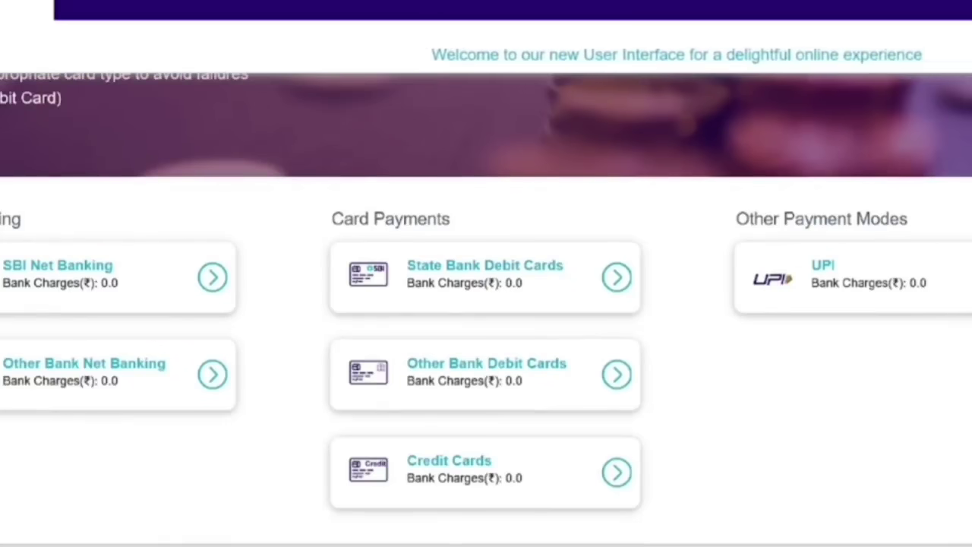
{"action": "scroll", "coordinate": [760, 319], "scroll_direction": "down", "scroll_amount": 2}
{"action": "scroll", "coordinate": [486, 304], "scroll_direction": "down", "scroll_amount": 1}
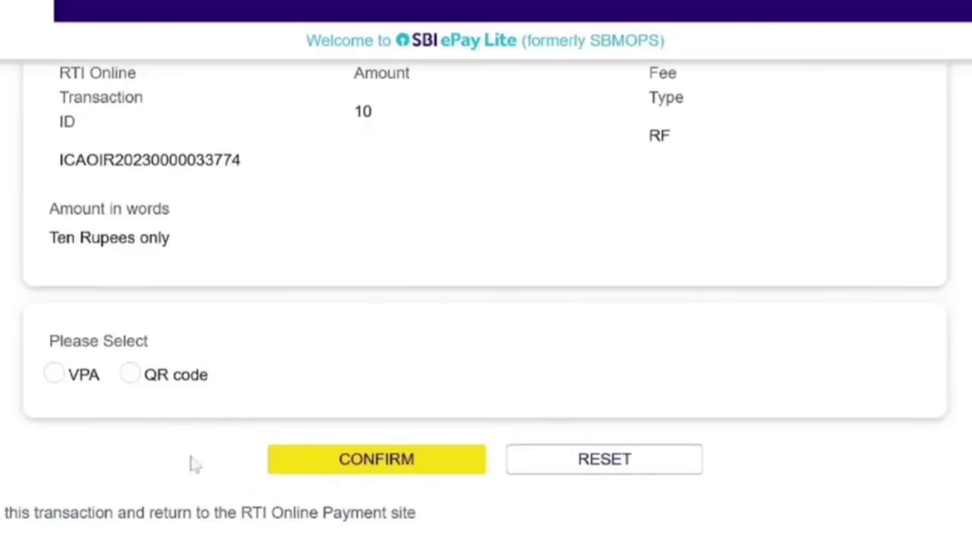
{"action": "left_click", "coordinate": [132, 374]}
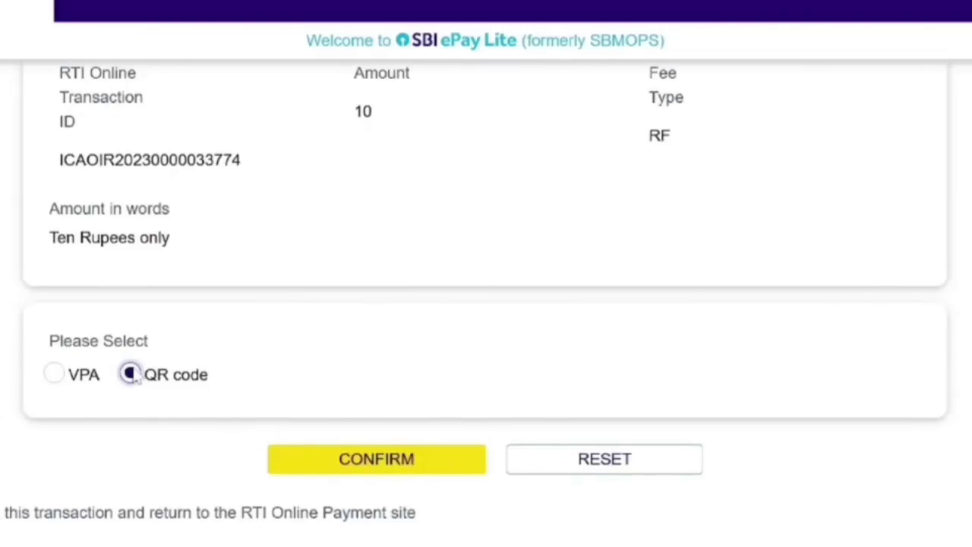
{"action": "scroll", "coordinate": [400, 361], "scroll_direction": "down", "scroll_amount": 2}
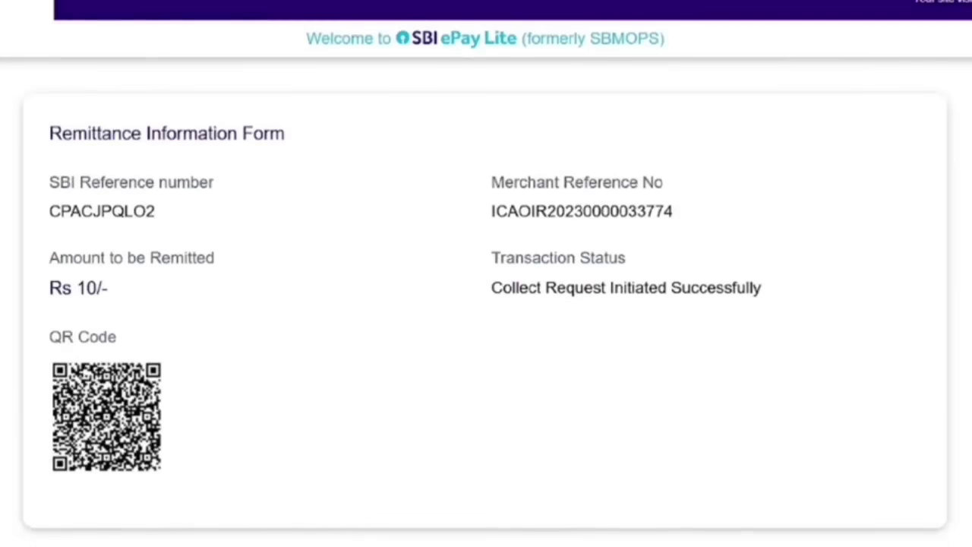